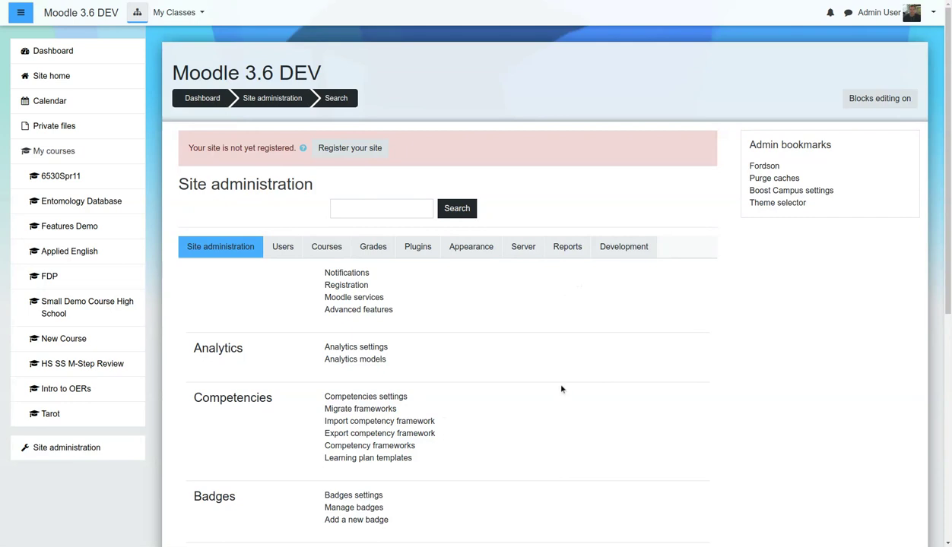
- In the site's Appearance navigation settings, set the default home page for users to Dashboard and save the changes
{"action": "left_click", "coordinate": [477, 256]}
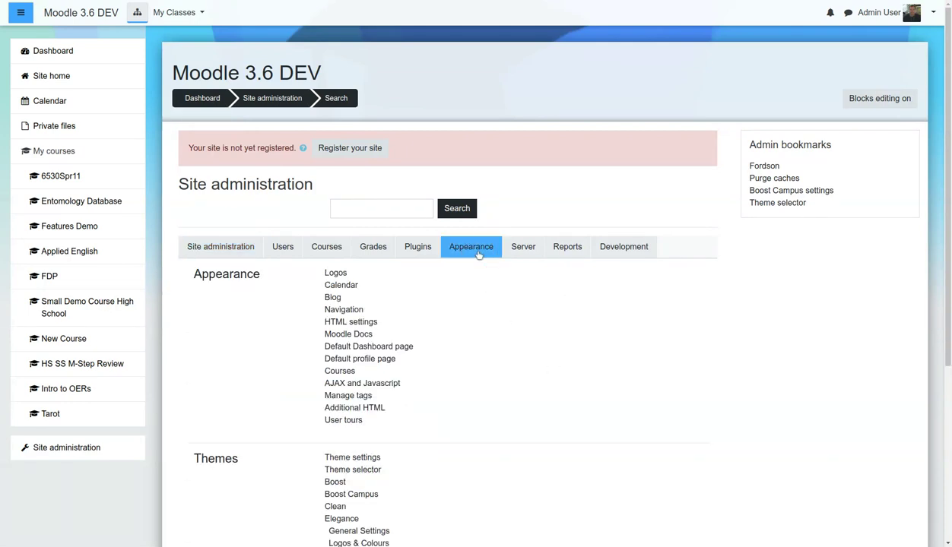
{"action": "left_click", "coordinate": [343, 310]}
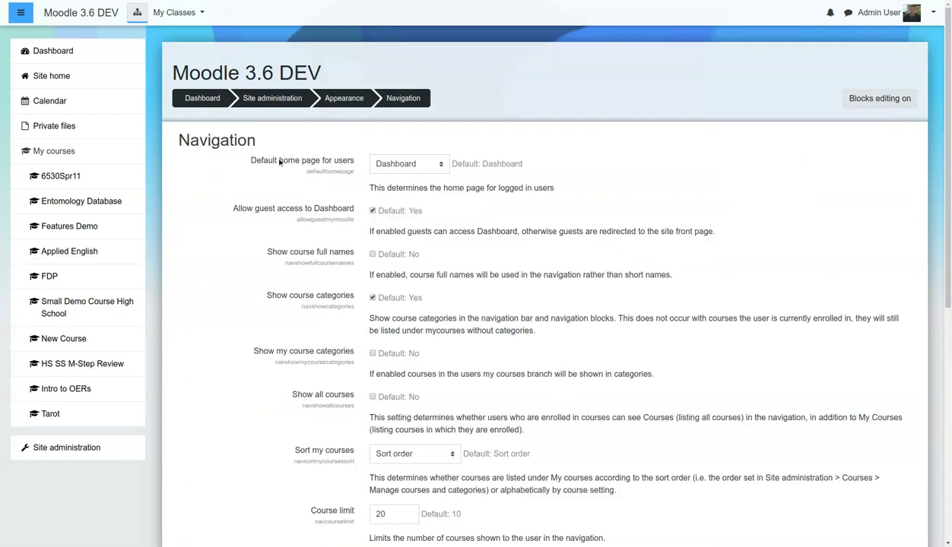
{"action": "left_click_drag", "start_coordinate": [261, 171], "coordinate": [365, 163]}
{"action": "left_click", "coordinate": [383, 170]}
{"action": "left_click", "coordinate": [420, 167]}
{"action": "left_click", "coordinate": [438, 168]}
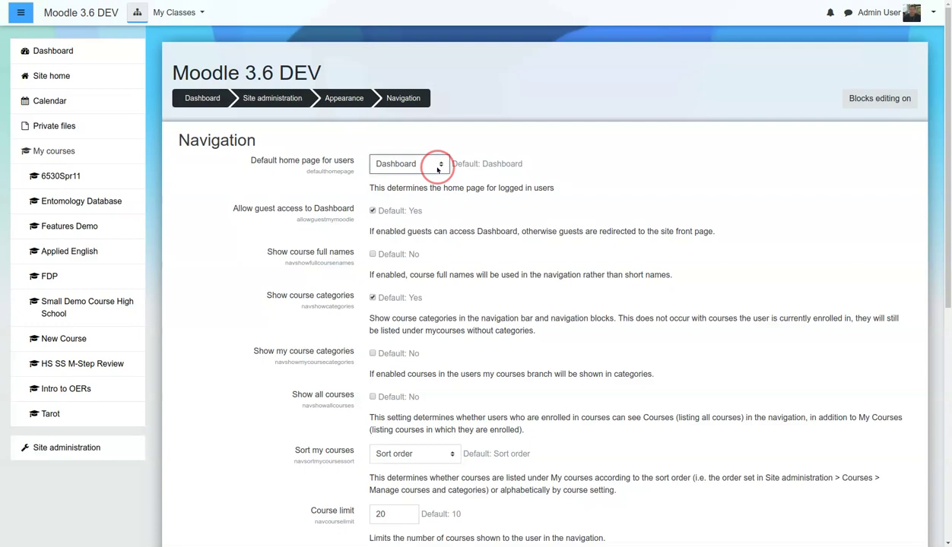
{"action": "left_click", "coordinate": [381, 185]}
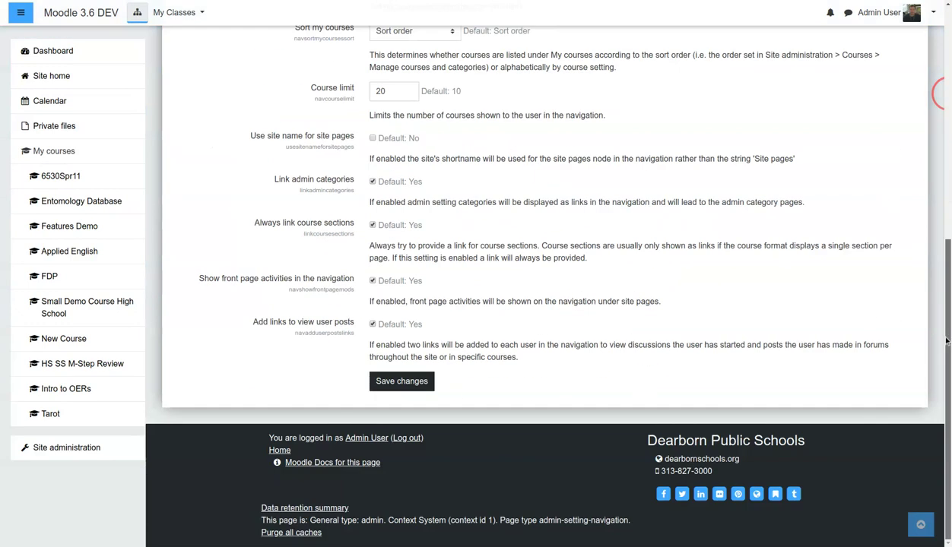
{"action": "left_click_drag", "start_coordinate": [948, 132], "coordinate": [948, 342]}
{"action": "left_click", "coordinate": [416, 384]}
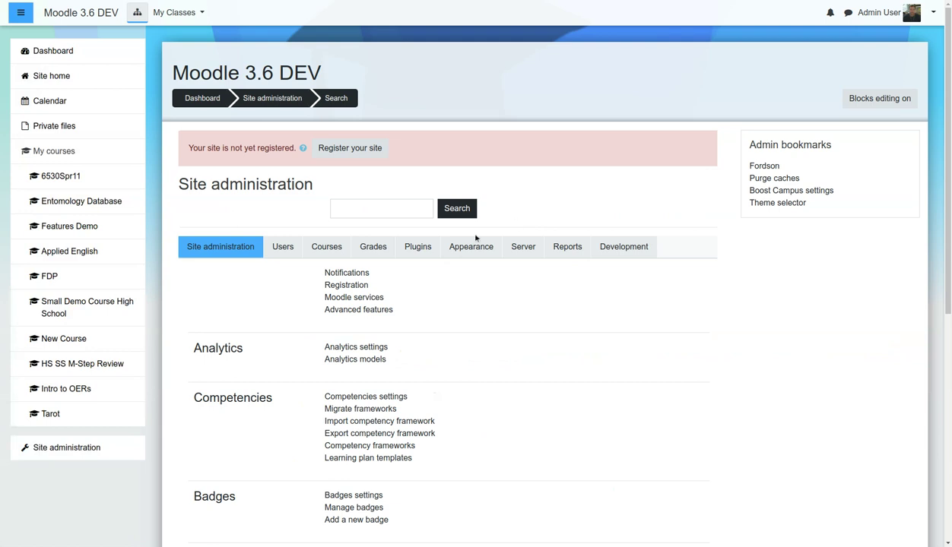
- From the Users section of site administration, open Define roles and edit the Authenticated user role
{"action": "left_click", "coordinate": [292, 252]}
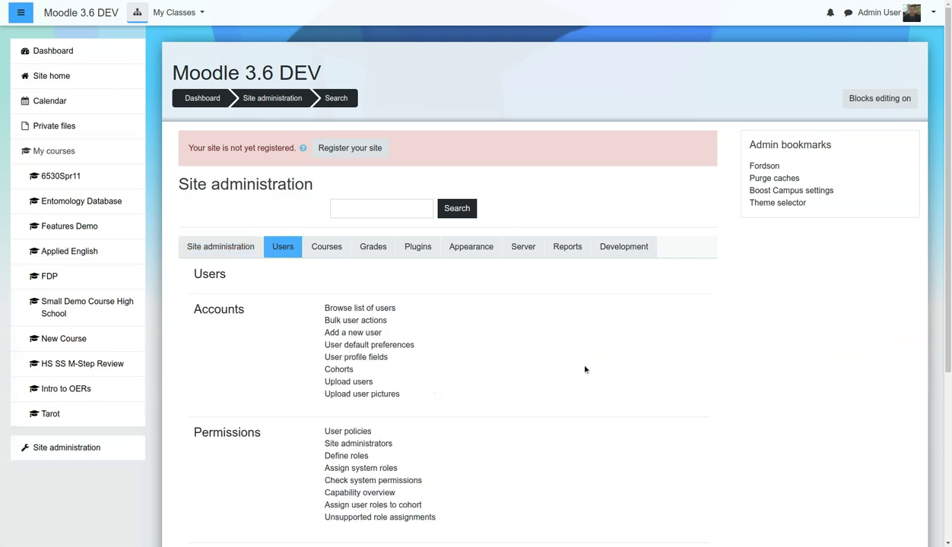
{"action": "scroll", "coordinate": [584, 370], "scroll_direction": "down", "scroll_amount": 3}
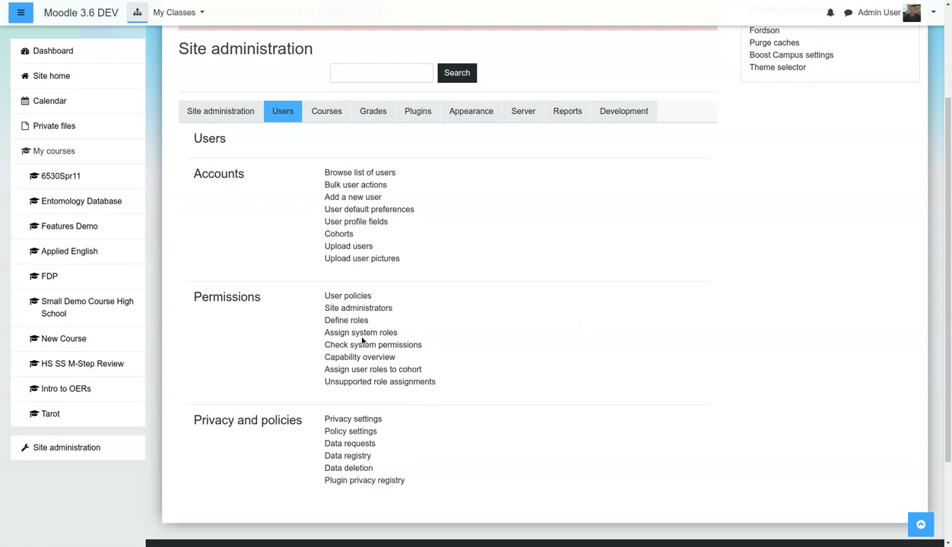
{"action": "left_click", "coordinate": [343, 321]}
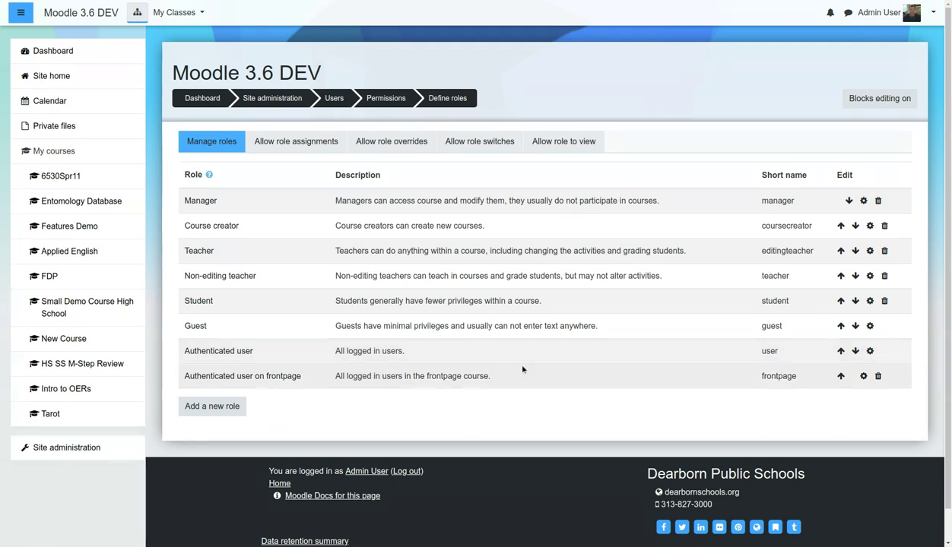
{"action": "left_click", "coordinate": [203, 352]}
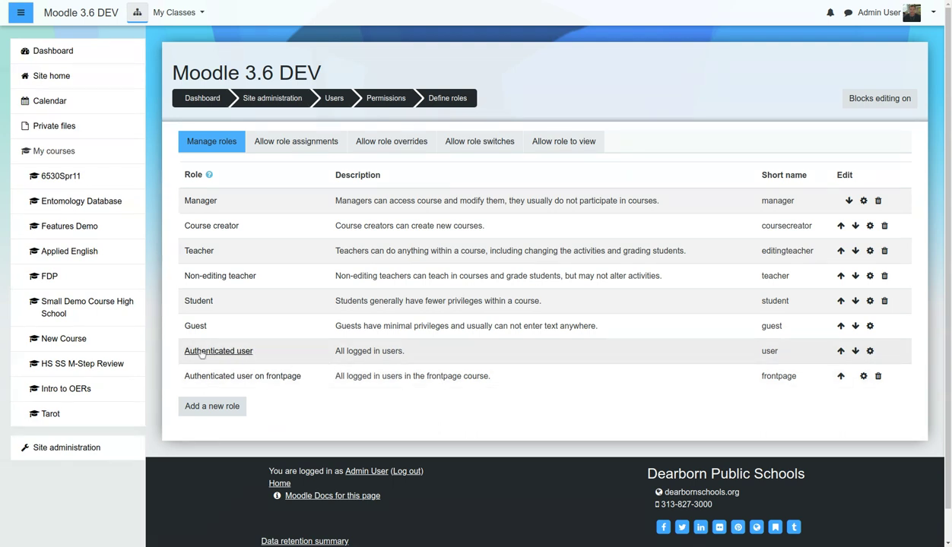
{"action": "left_click", "coordinate": [870, 351]}
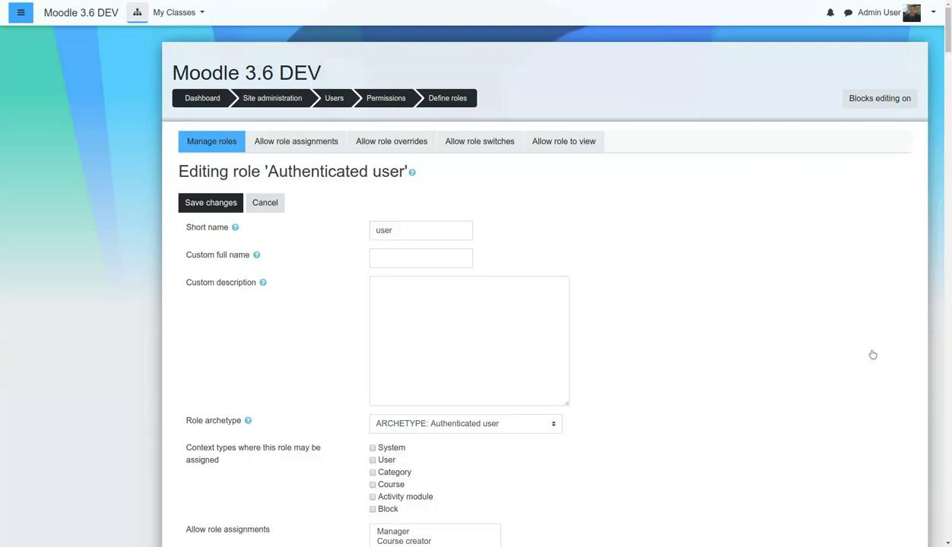
- Filter the role's capabilities by "manage dash", set Manage Dashboard page blocks to Prohibit, and save the role
{"action": "scroll", "coordinate": [650, 333], "scroll_direction": "down", "scroll_amount": 2}
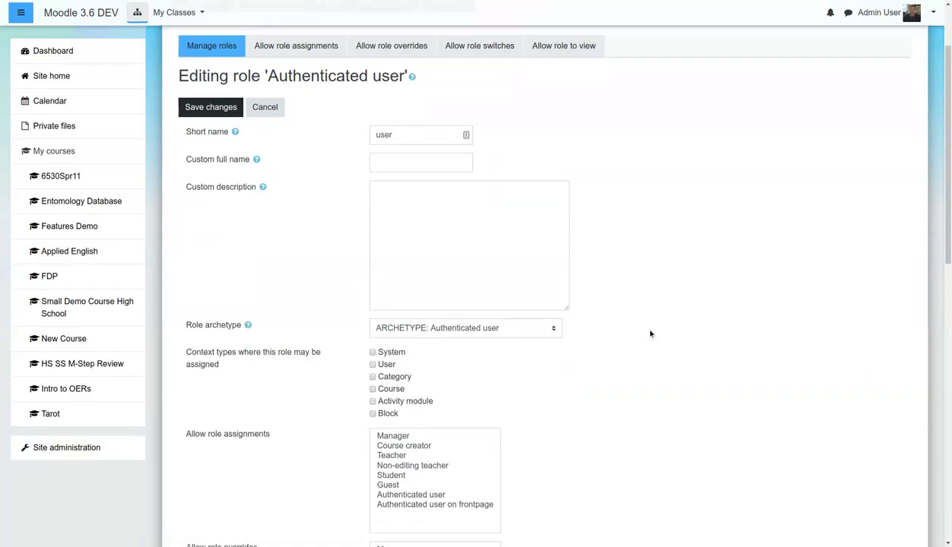
{"action": "scroll", "coordinate": [649, 334], "scroll_direction": "down", "scroll_amount": 12}
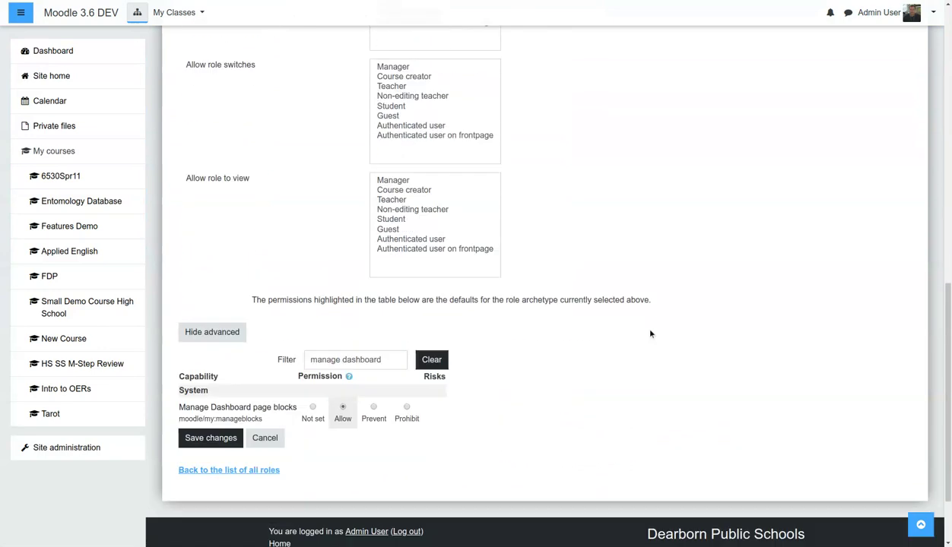
{"action": "scroll", "coordinate": [650, 334], "scroll_direction": "down", "scroll_amount": 1}
{"action": "left_click_drag", "start_coordinate": [388, 319], "coordinate": [222, 325]}
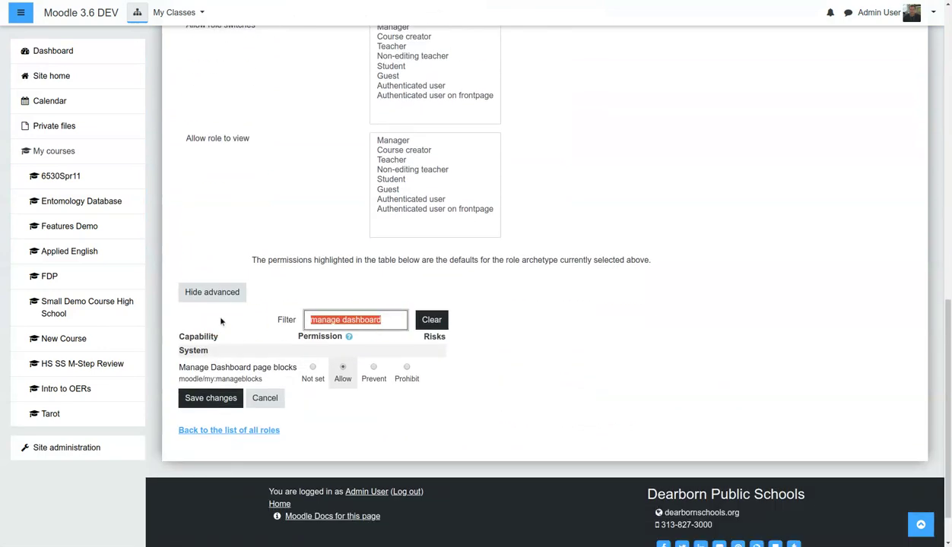
{"action": "key", "text": "BackSpace"}
{"action": "left_click", "coordinate": [355, 322]}
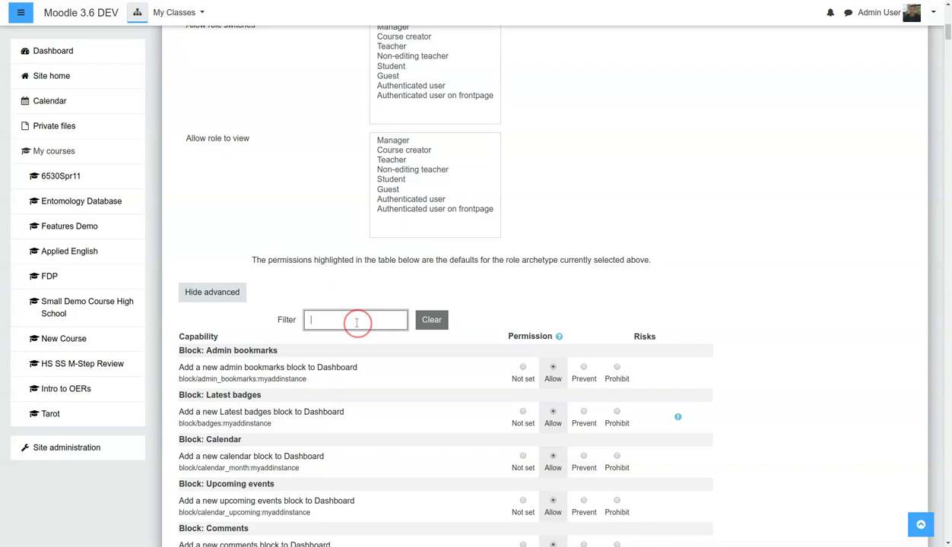
{"action": "type", "text": "manage"}
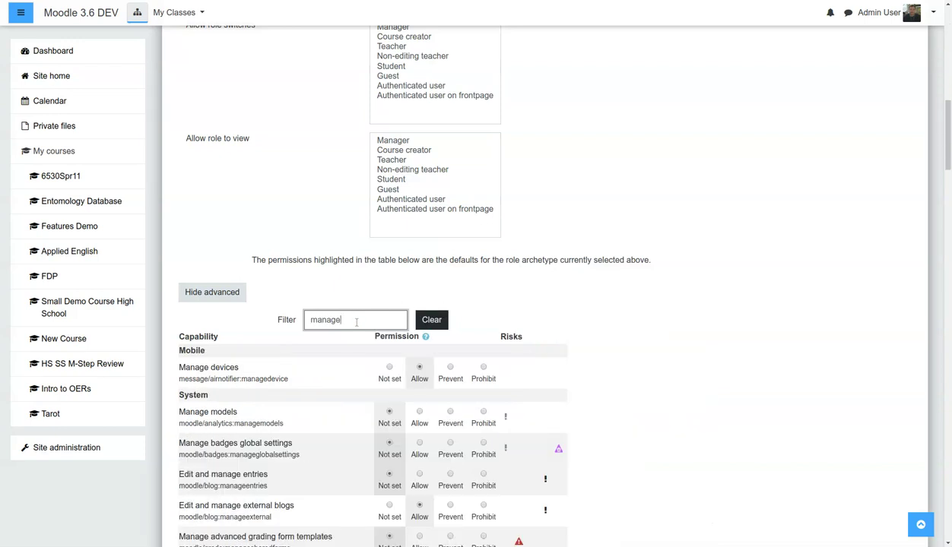
{"action": "type", "text": " dash"}
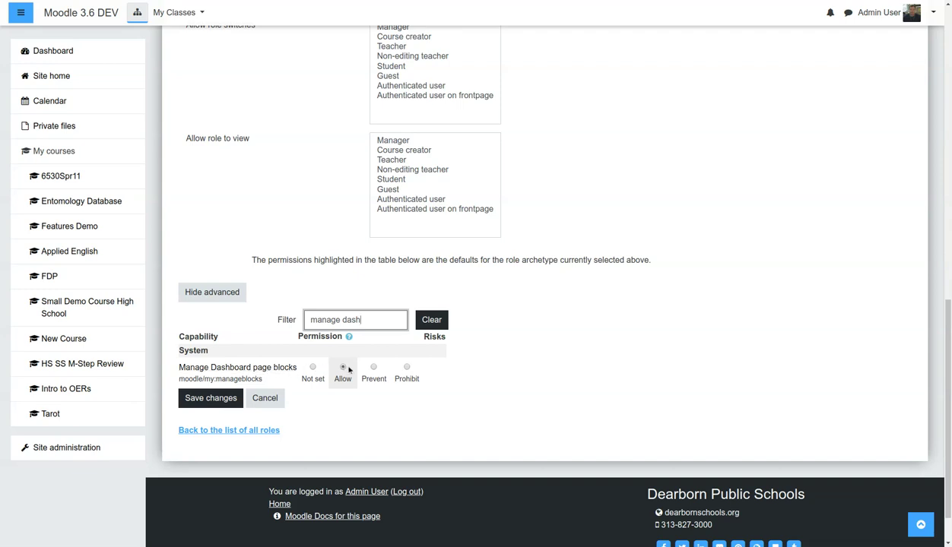
{"action": "left_click", "coordinate": [406, 369]}
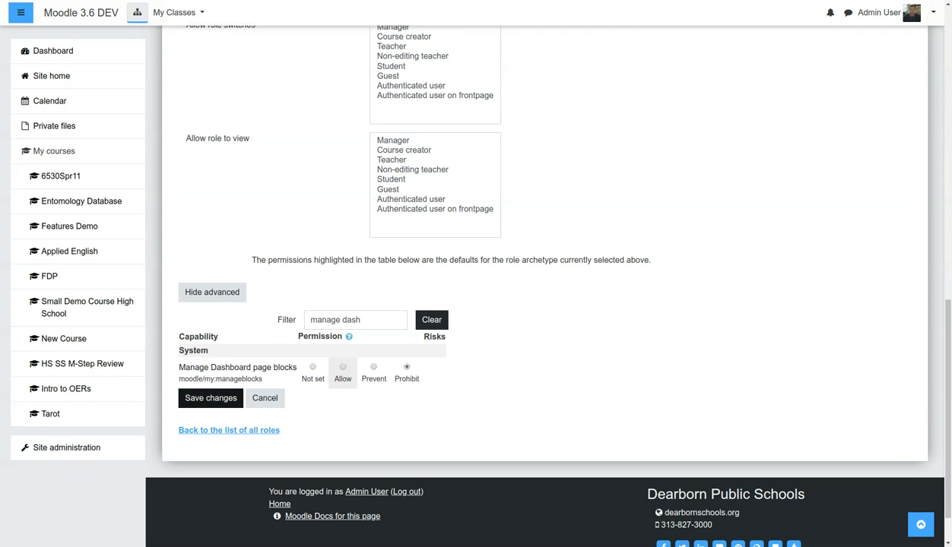
{"action": "left_click", "coordinate": [211, 393]}
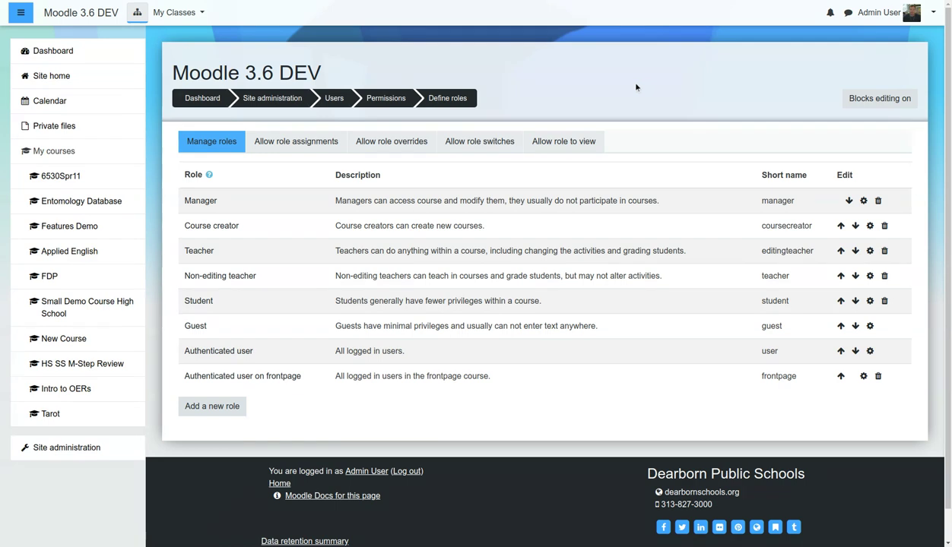
- Open the Default Dashboard page from the site's Appearance settings and turn blocks editing on
{"action": "left_click", "coordinate": [284, 103]}
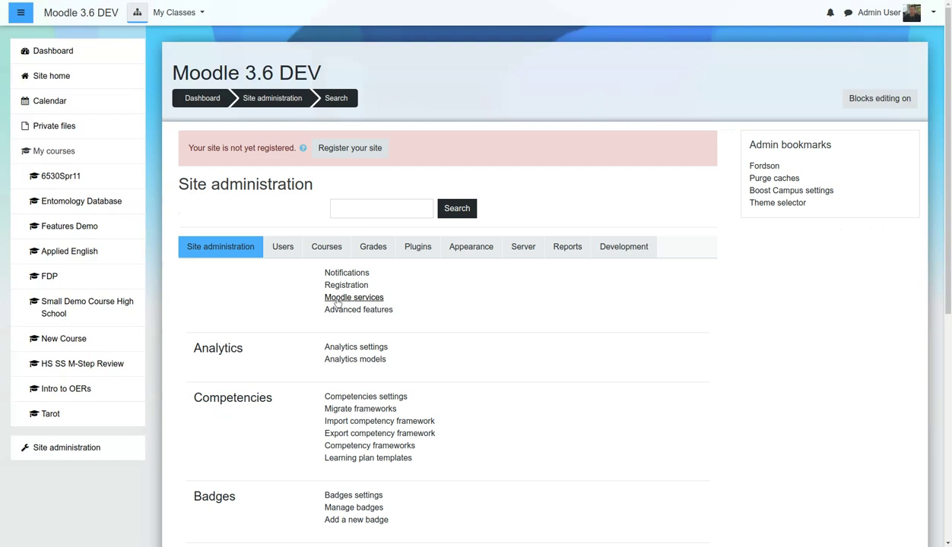
{"action": "left_click", "coordinate": [469, 253]}
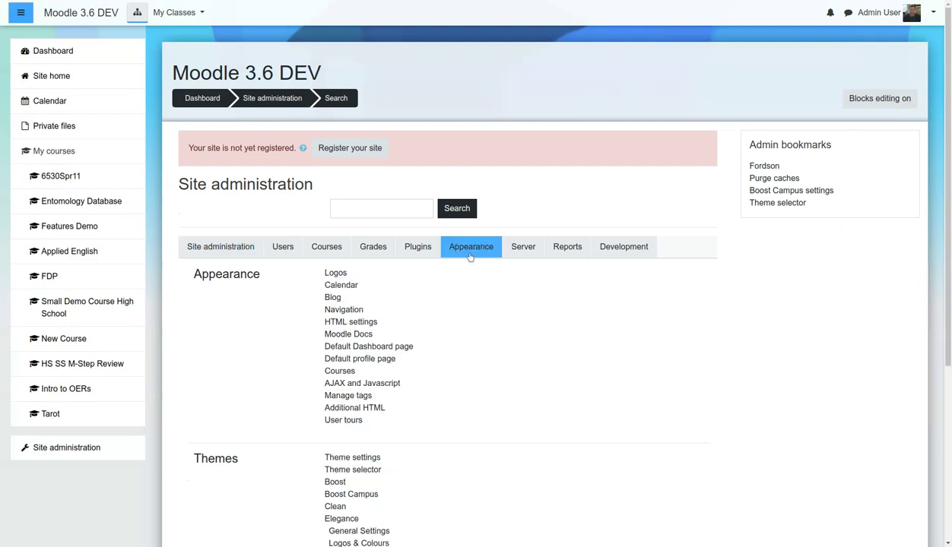
{"action": "left_click", "coordinate": [348, 347]}
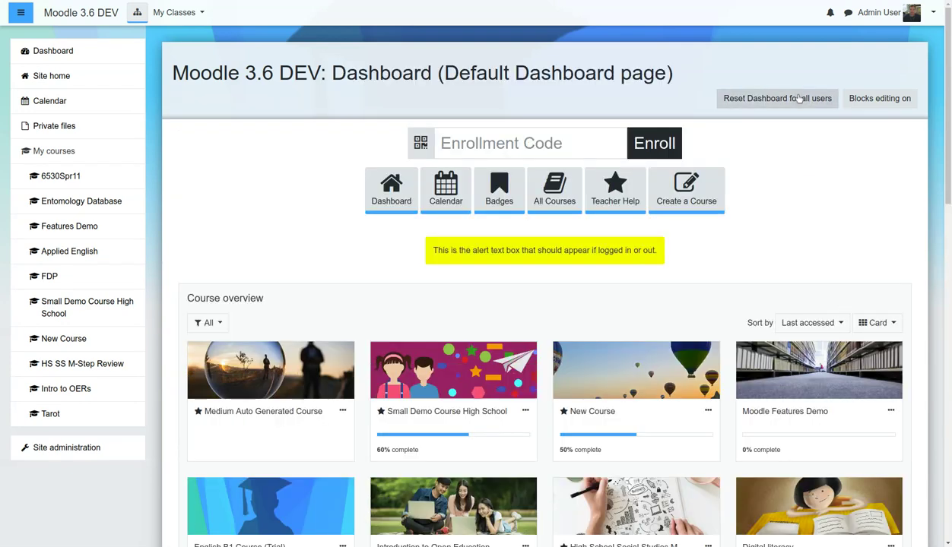
{"action": "left_click", "coordinate": [878, 100]}
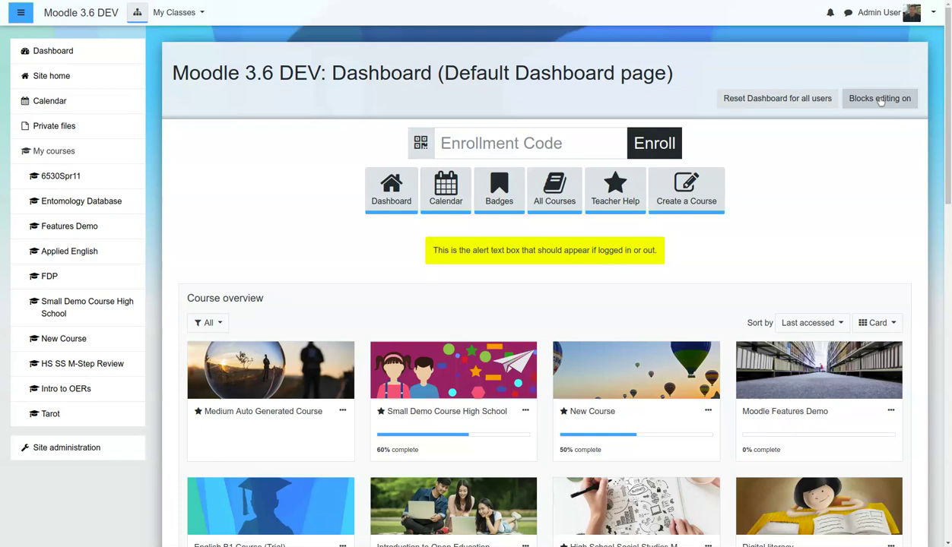
- Add a Latest badges block to the default Dashboard page
{"action": "scroll", "coordinate": [840, 371], "scroll_direction": "down", "scroll_amount": 2}
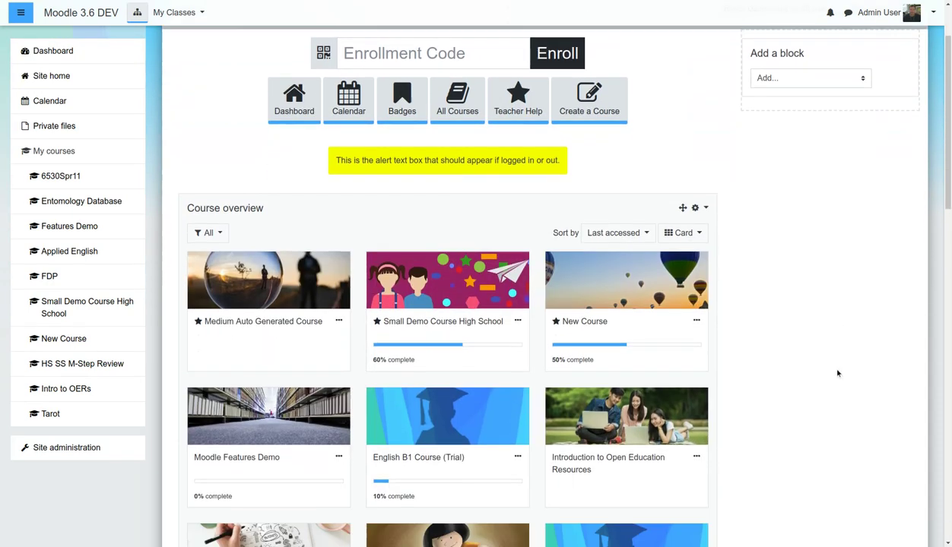
{"action": "scroll", "coordinate": [837, 373], "scroll_direction": "down", "scroll_amount": 11}
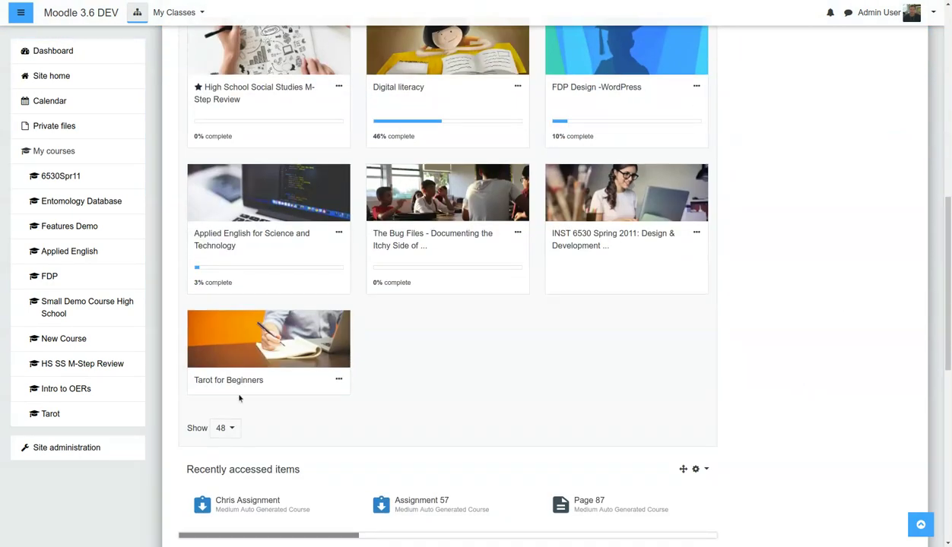
{"action": "scroll", "coordinate": [251, 380], "scroll_direction": "down", "scroll_amount": 6}
{"action": "scroll", "coordinate": [760, 418], "scroll_direction": "up", "scroll_amount": 5}
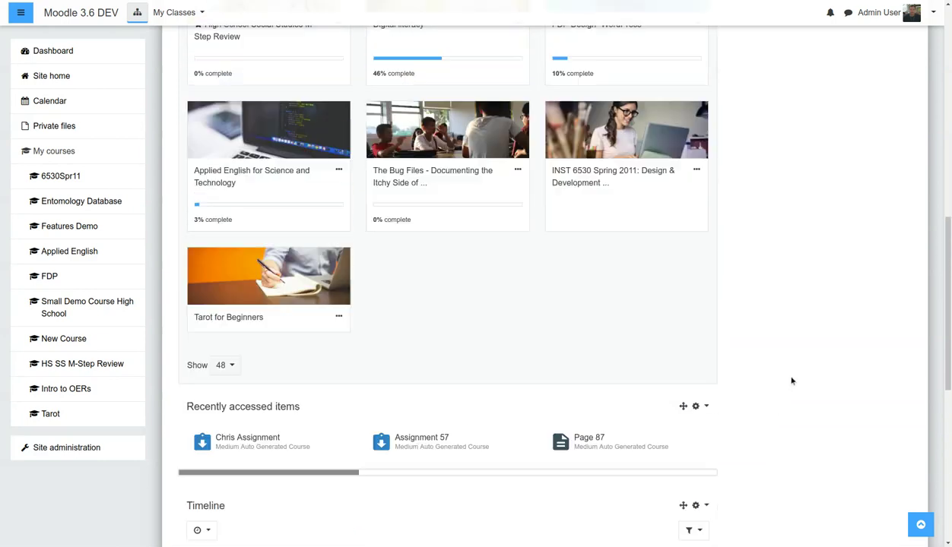
{"action": "scroll", "coordinate": [789, 378], "scroll_direction": "up", "scroll_amount": 14}
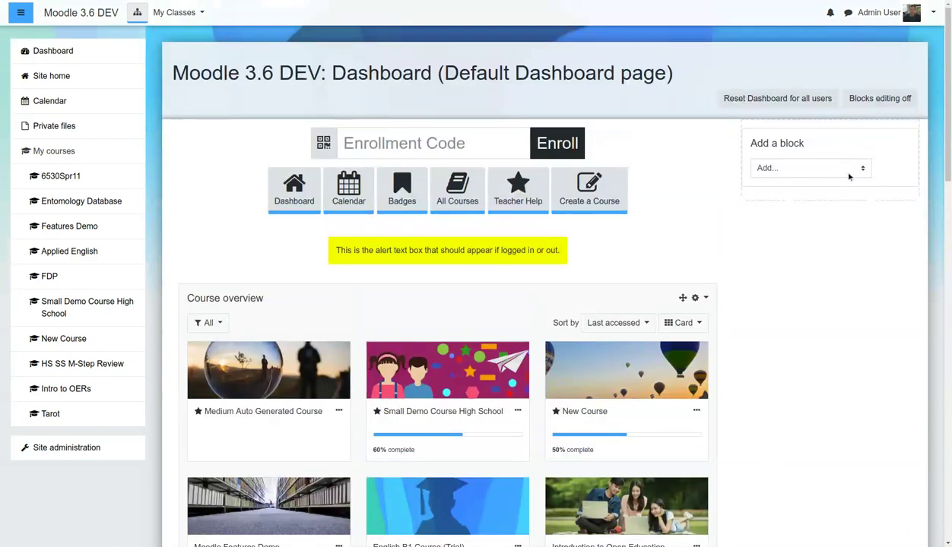
{"action": "left_click", "coordinate": [849, 176]}
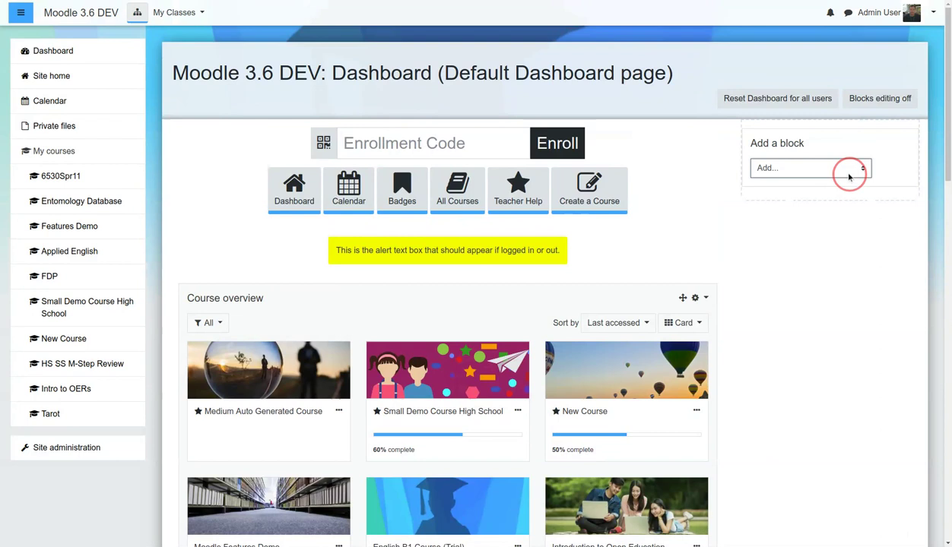
{"action": "key", "text": "Return"}
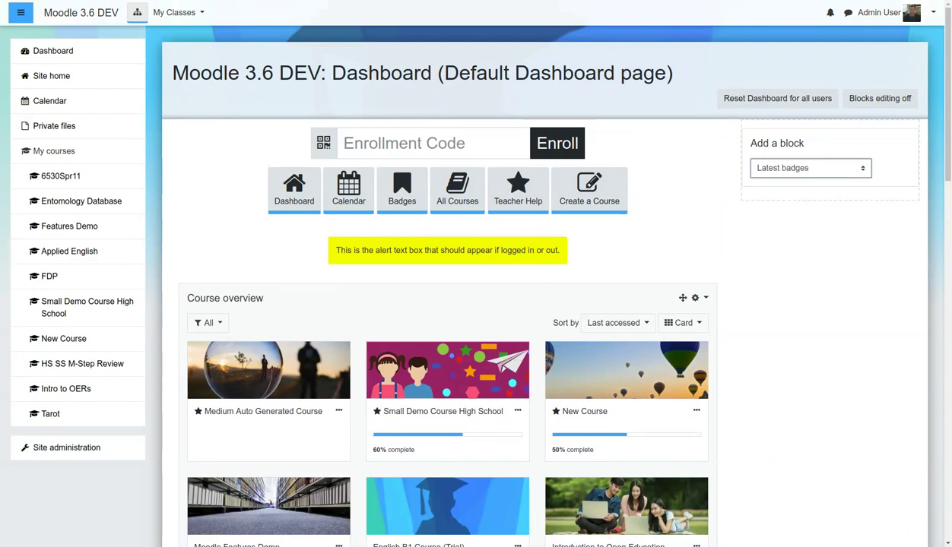
- Move the Latest badges block from the side column into the main content area, above Course overview
{"action": "scroll", "coordinate": [833, 344], "scroll_direction": "down", "scroll_amount": 1}
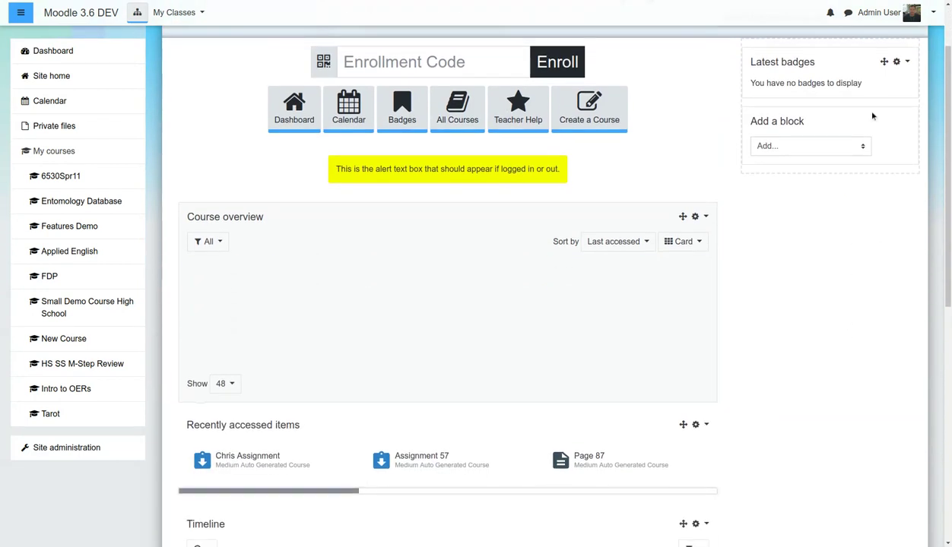
{"action": "left_click_drag", "start_coordinate": [884, 61], "coordinate": [420, 230]}
{"action": "scroll", "coordinate": [650, 314], "scroll_direction": "down", "scroll_amount": 2}
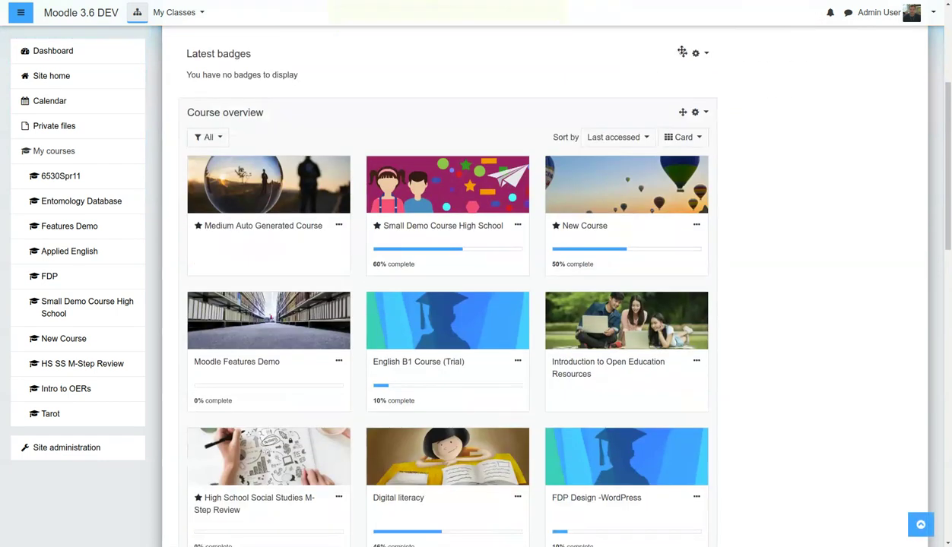
- Move the Latest badges block to the item "Timeline" and check its place below Recently accessed items
{"action": "left_click", "coordinate": [682, 54]}
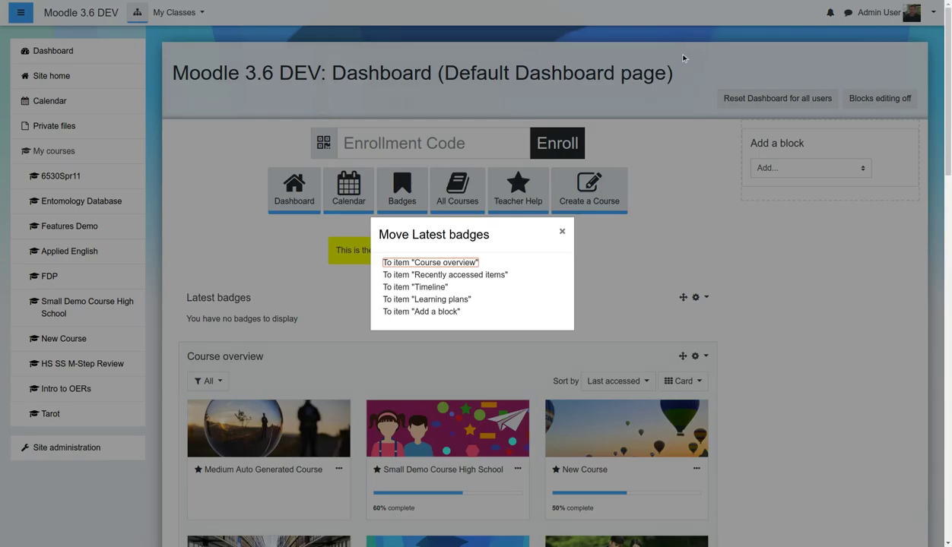
{"action": "left_click", "coordinate": [435, 287]}
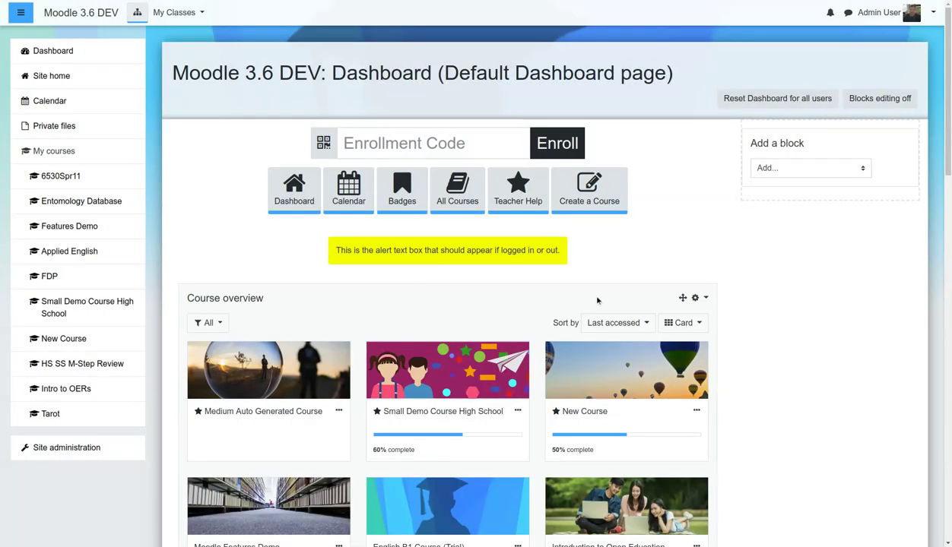
{"action": "scroll", "coordinate": [594, 308], "scroll_direction": "down", "scroll_amount": 1}
{"action": "scroll", "coordinate": [354, 358], "scroll_direction": "down", "scroll_amount": 10}
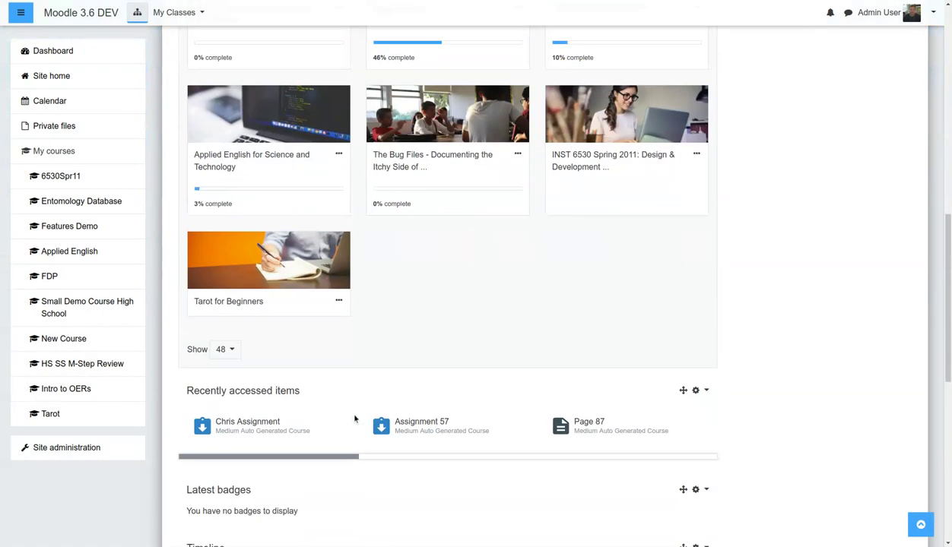
{"action": "scroll", "coordinate": [354, 420], "scroll_direction": "down", "scroll_amount": 5}
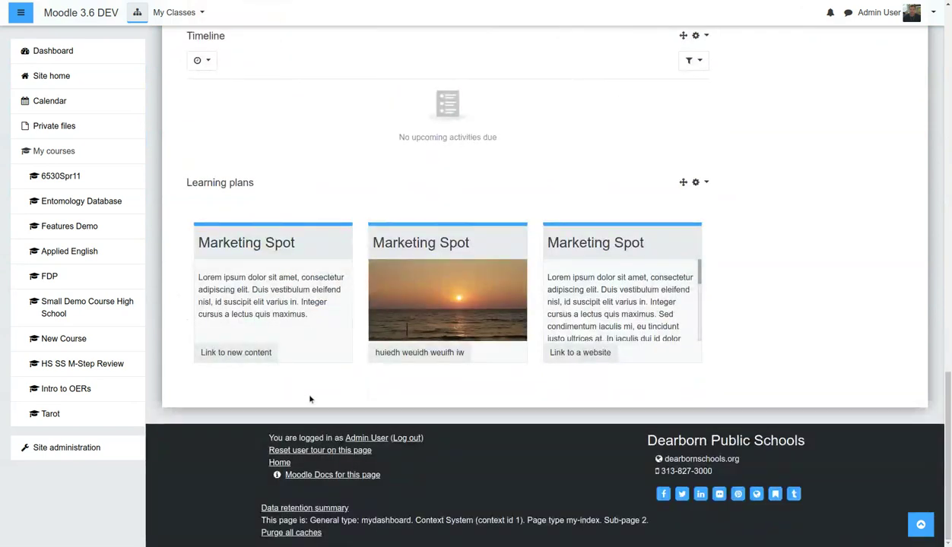
{"action": "scroll", "coordinate": [309, 401], "scroll_direction": "up", "scroll_amount": 4}
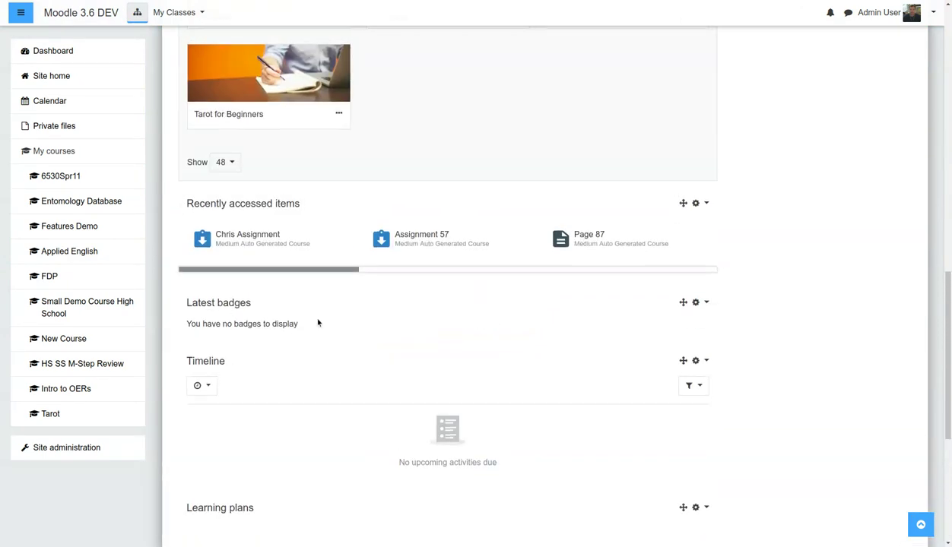
- Move the Latest badges block below Timeline, placing it just above Learning plans on the default Dashboard page
{"action": "left_click_drag", "start_coordinate": [683, 303], "coordinate": [688, 468]}
{"action": "left_click_drag", "start_coordinate": [684, 303], "coordinate": [688, 504]}
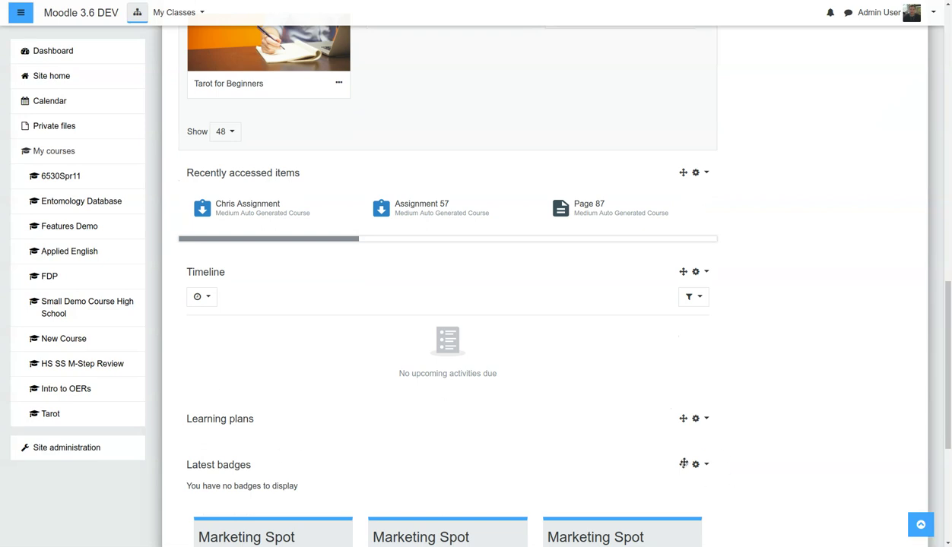
{"action": "left_click_drag", "start_coordinate": [683, 463], "coordinate": [684, 422]}
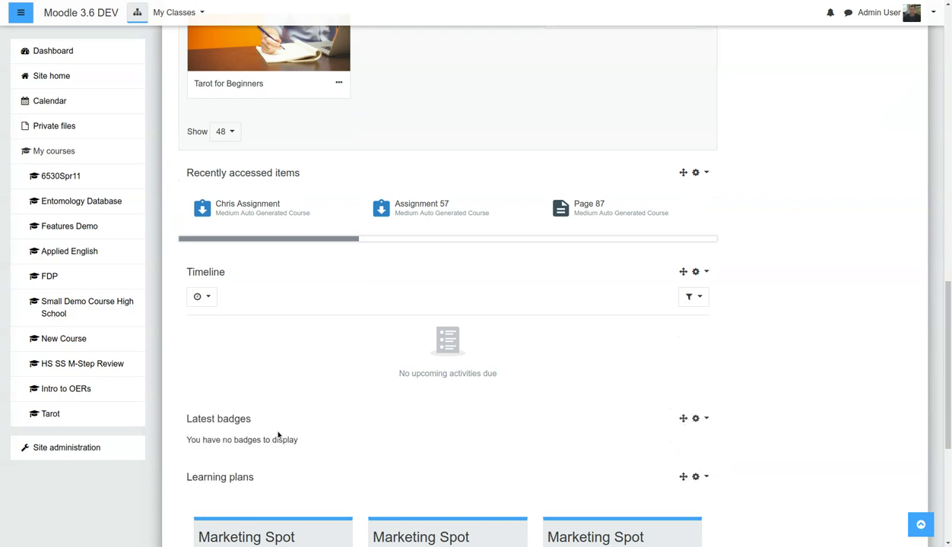
- Turn blocks editing off for the default Dashboard page
{"action": "scroll", "coordinate": [577, 380], "scroll_direction": "up", "scroll_amount": 3}
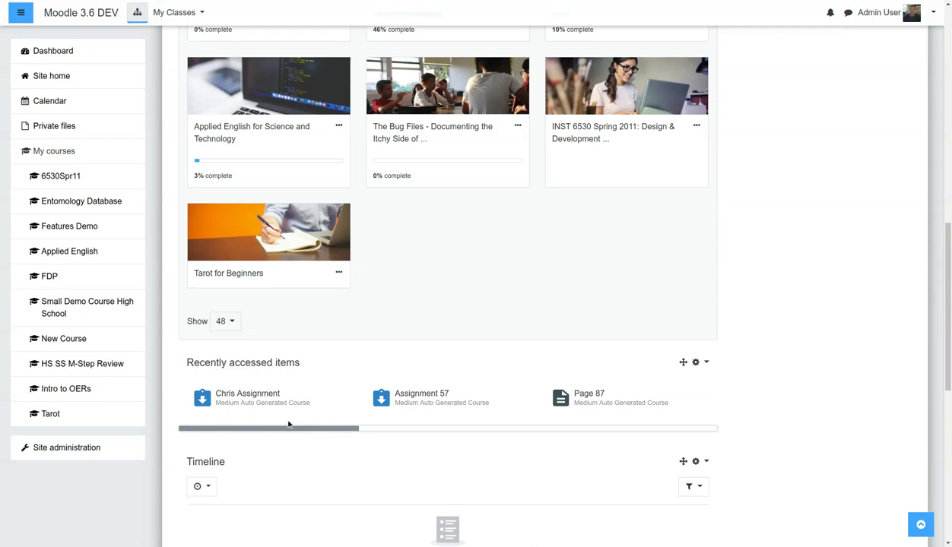
{"action": "left_click_drag", "start_coordinate": [295, 422], "coordinate": [304, 431]}
{"action": "scroll", "coordinate": [248, 487], "scroll_direction": "down", "scroll_amount": 2}
{"action": "scroll", "coordinate": [359, 412], "scroll_direction": "up", "scroll_amount": 3}
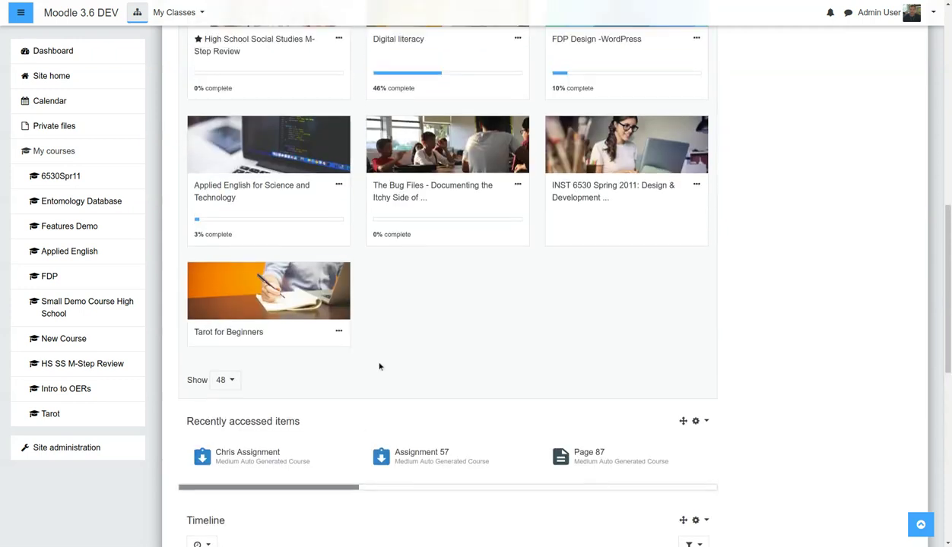
{"action": "scroll", "coordinate": [380, 366], "scroll_direction": "up", "scroll_amount": 7}
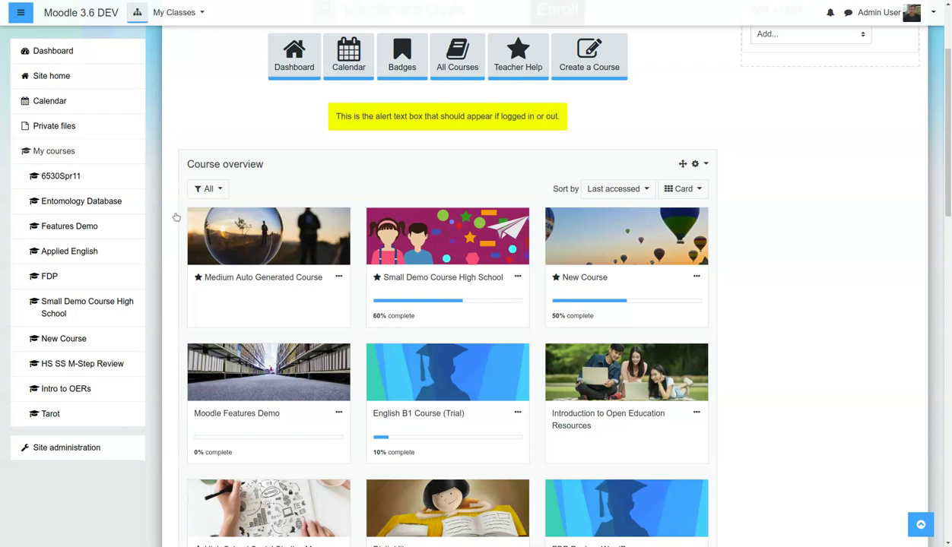
{"action": "scroll", "coordinate": [680, 340], "scroll_direction": "up", "scroll_amount": 2}
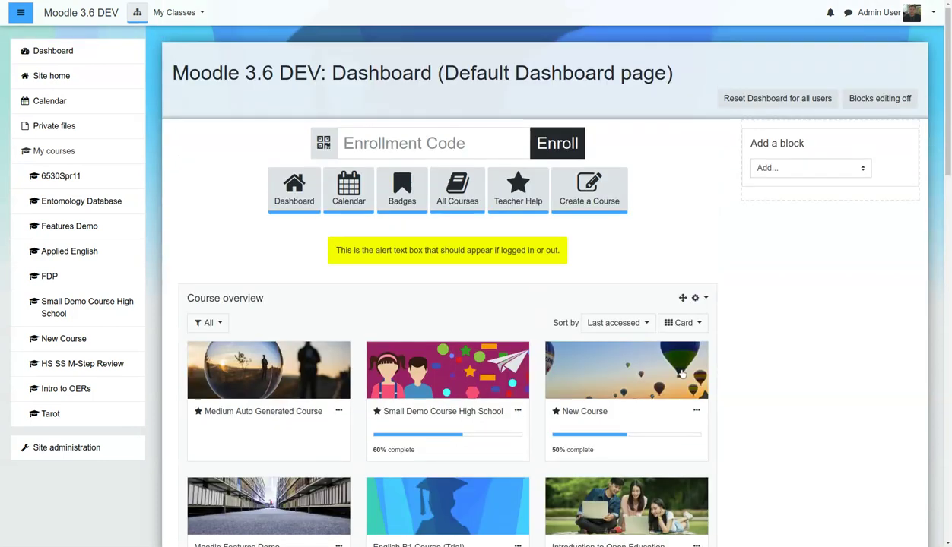
{"action": "left_click", "coordinate": [878, 100]}
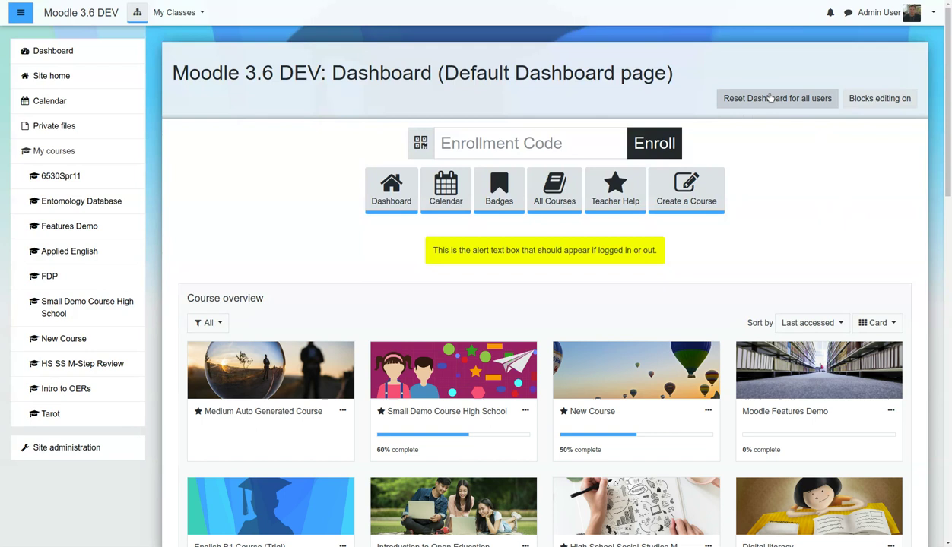
- Reset the Dashboard for all users so that the new default layout applies to everyone
{"action": "left_click", "coordinate": [753, 97]}
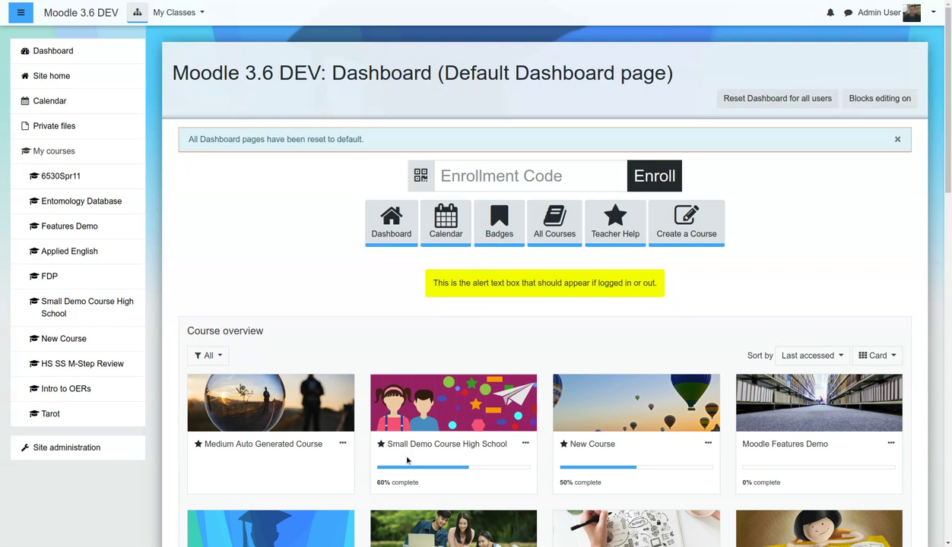
{"action": "scroll", "coordinate": [409, 467], "scroll_direction": "down", "scroll_amount": 2}
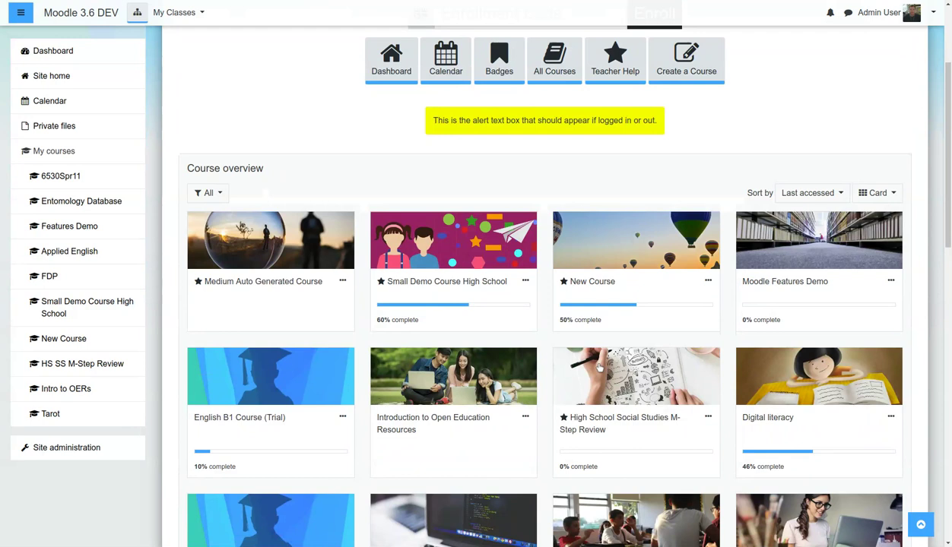
{"action": "scroll", "coordinate": [227, 144], "scroll_direction": "up", "scroll_amount": 3}
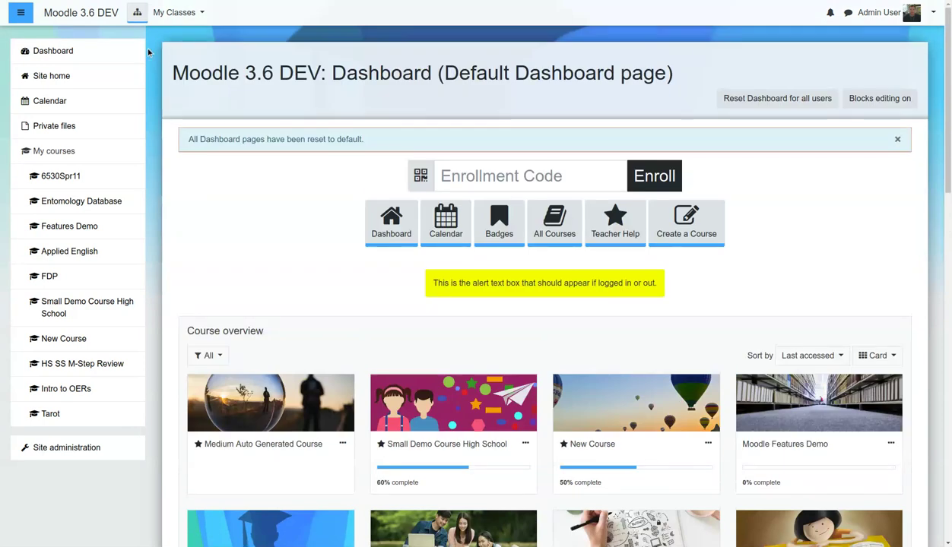
- Open the first account in the site administration's list of users, log in as that user and continue to their Dashboard
{"action": "left_click", "coordinate": [138, 14]}
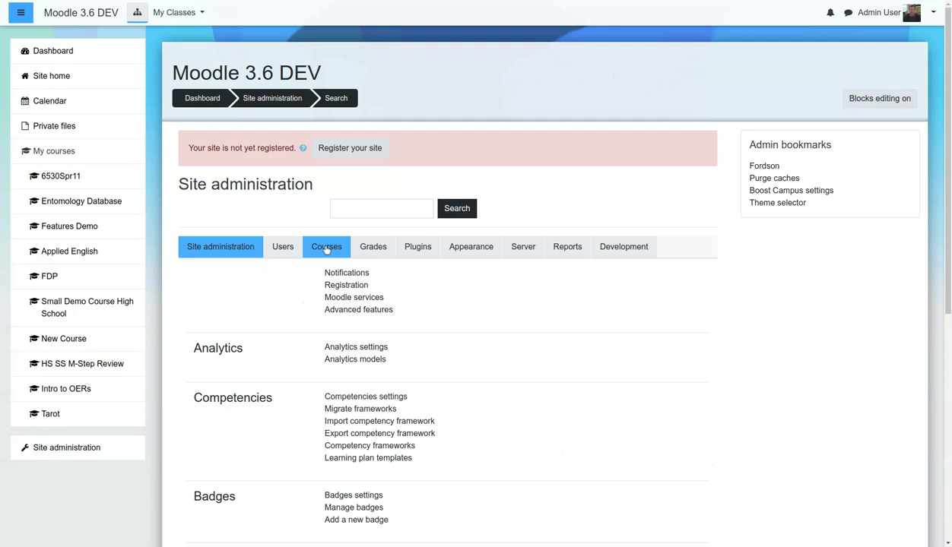
{"action": "left_click", "coordinate": [286, 247]}
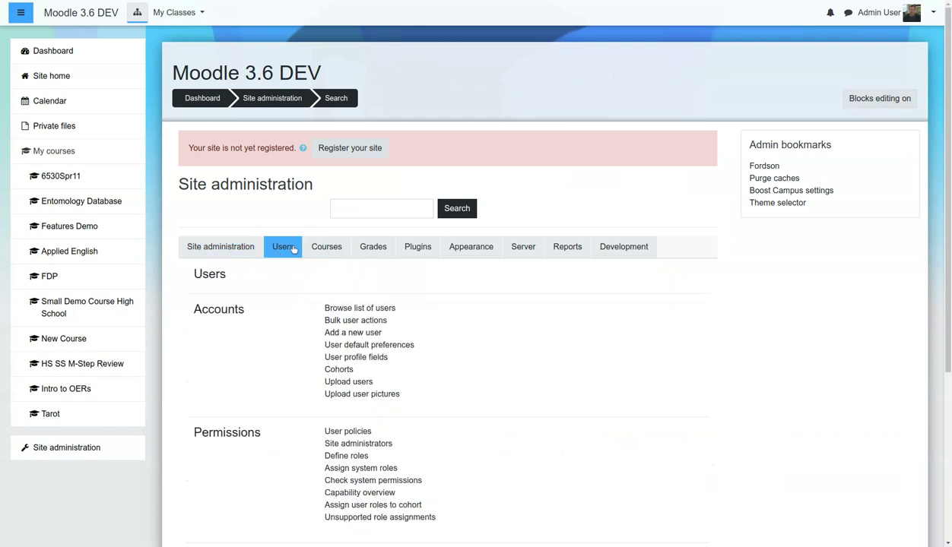
{"action": "left_click", "coordinate": [366, 311]}
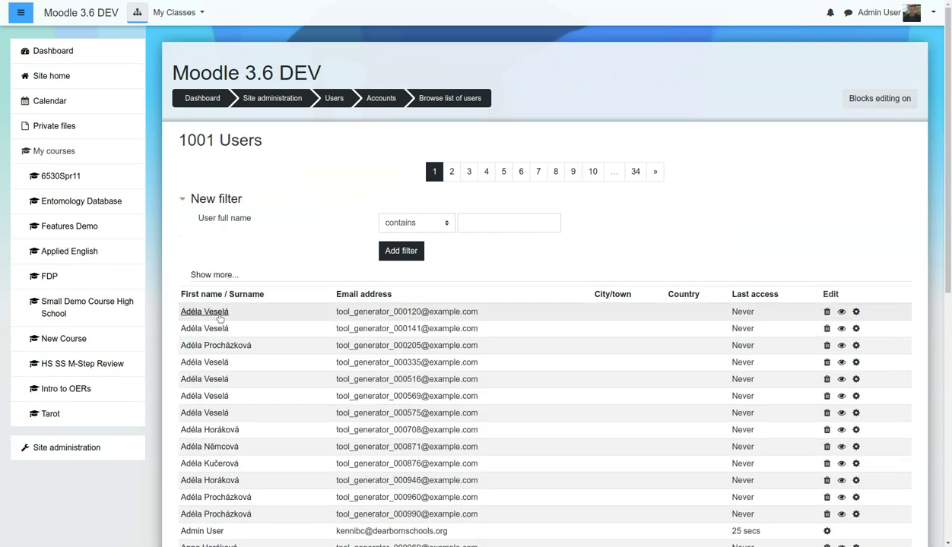
{"action": "left_click", "coordinate": [215, 312]}
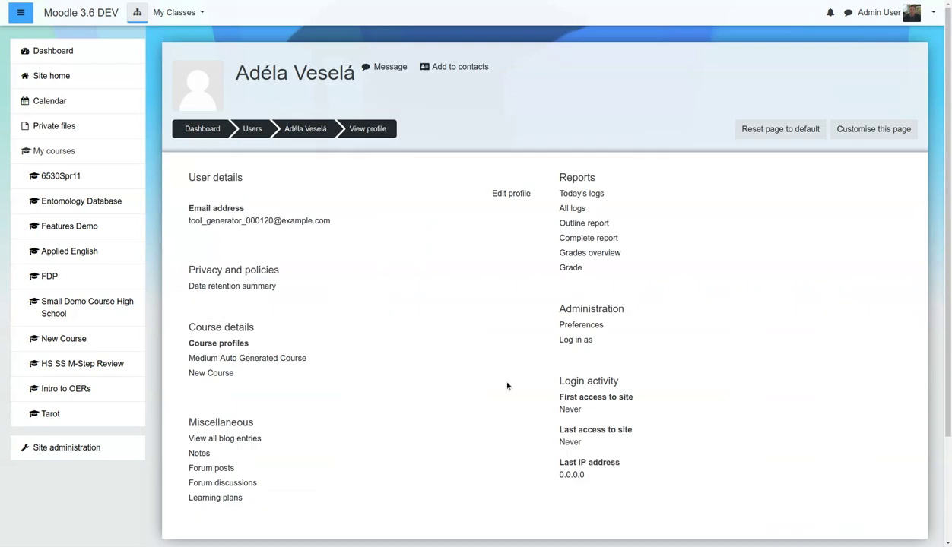
{"action": "left_click", "coordinate": [571, 340]}
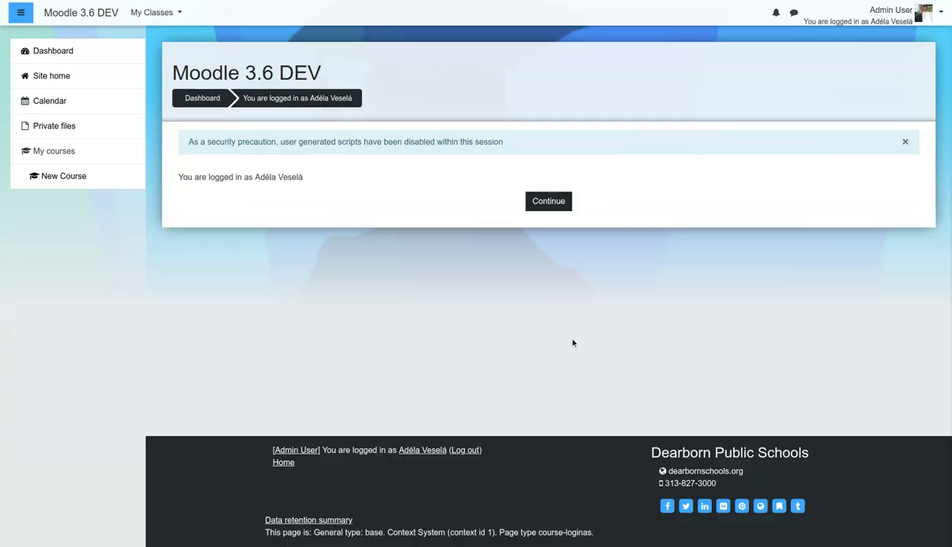
{"action": "left_click", "coordinate": [545, 201]}
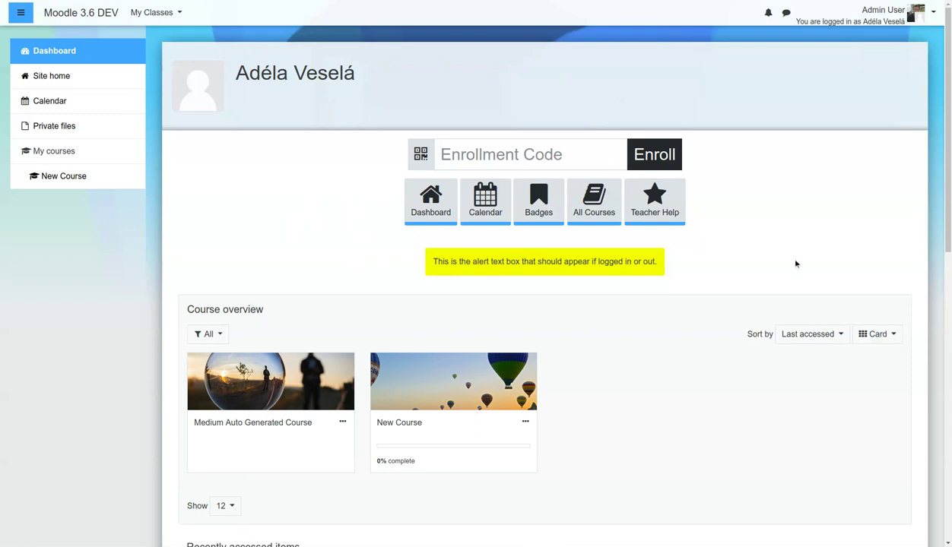
- Examine the user's Dashboard from Course overview down to the marketing spots, checking the block order and the Latest badges position
{"action": "scroll", "coordinate": [796, 264], "scroll_direction": "down", "scroll_amount": 3}
{"action": "scroll", "coordinate": [769, 297], "scroll_direction": "up", "scroll_amount": 3}
{"action": "scroll", "coordinate": [773, 274], "scroll_direction": "down", "scroll_amount": 6}
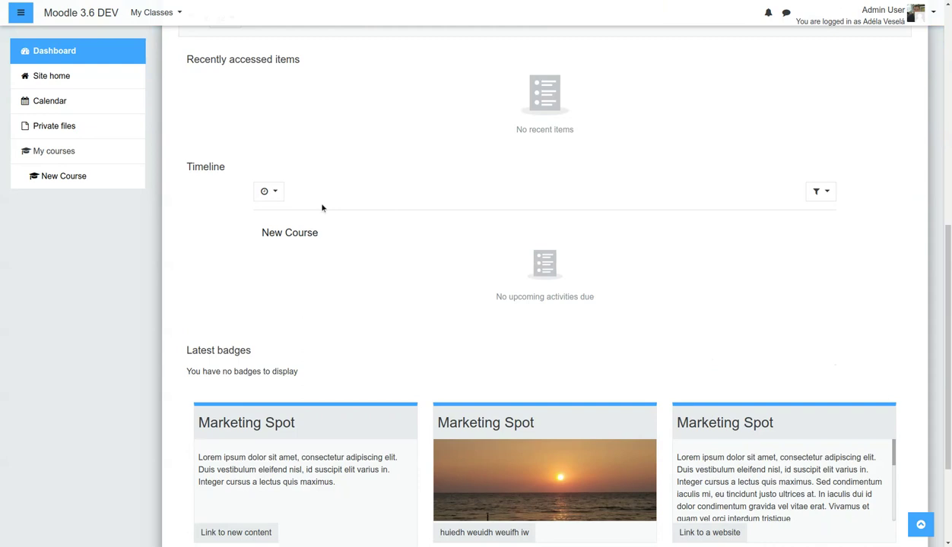
{"action": "scroll", "coordinate": [662, 297], "scroll_direction": "down", "scroll_amount": 2}
{"action": "scroll", "coordinate": [662, 296], "scroll_direction": "up", "scroll_amount": 7}
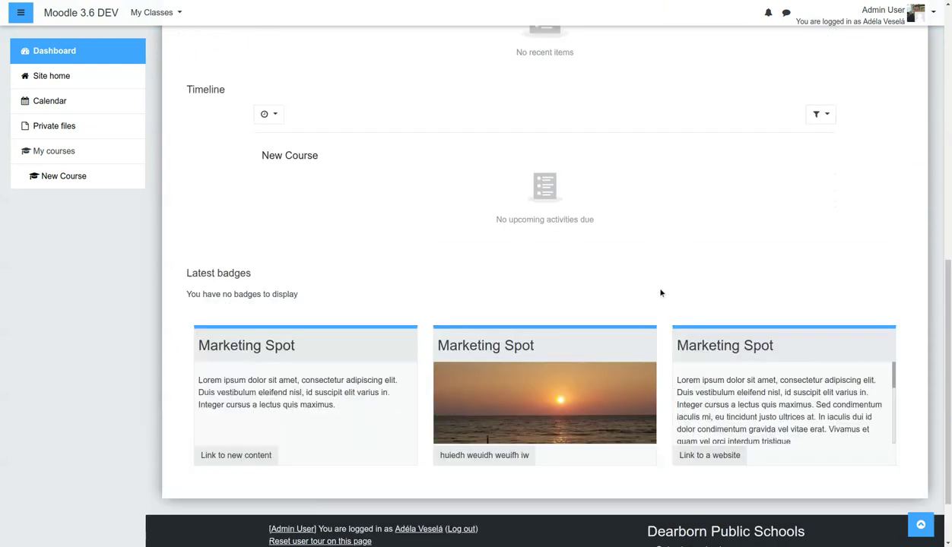
{"action": "scroll", "coordinate": [651, 320], "scroll_direction": "up", "scroll_amount": 1}
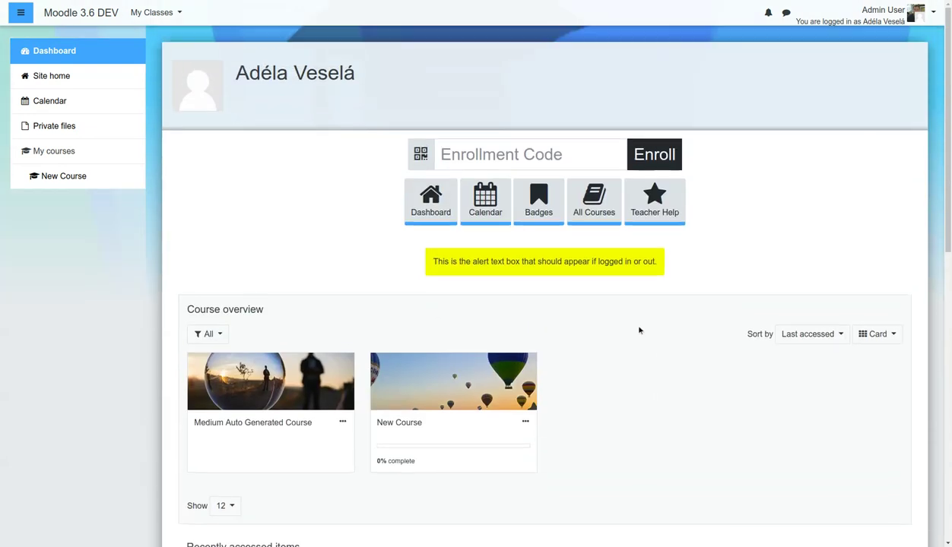